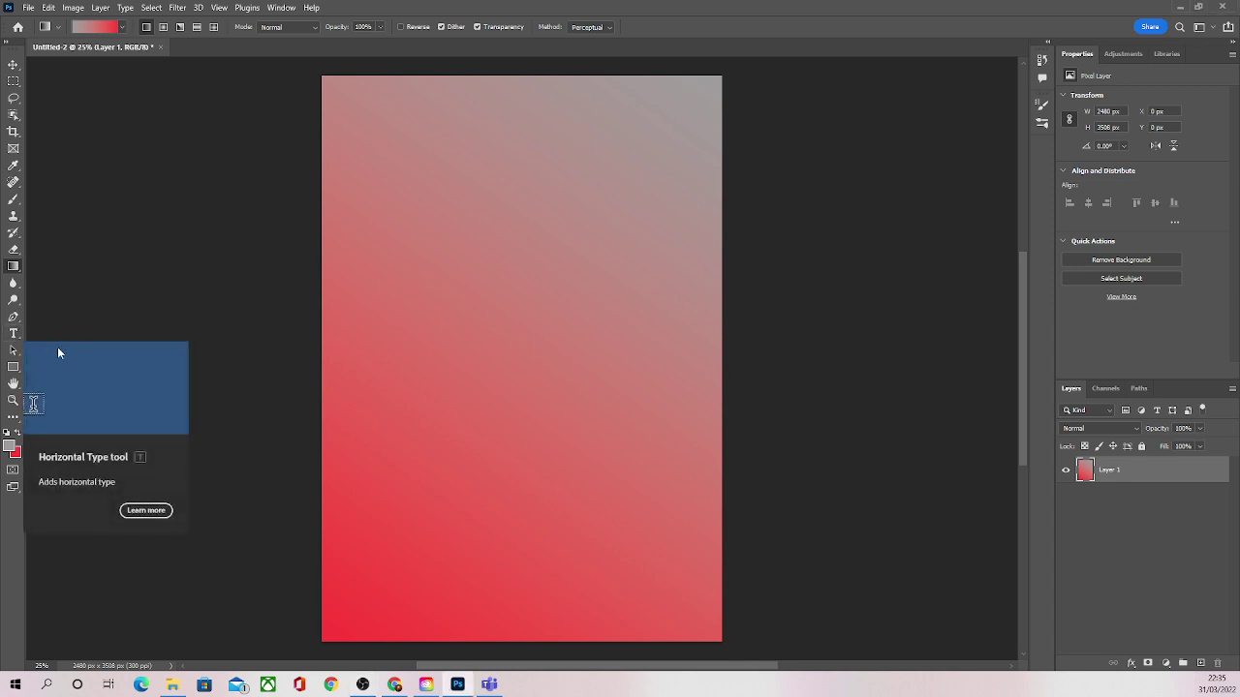
# Step: Start a horizontal text layer near the poster's top and set its size to 48 pt
pyautogui.click(13, 338)
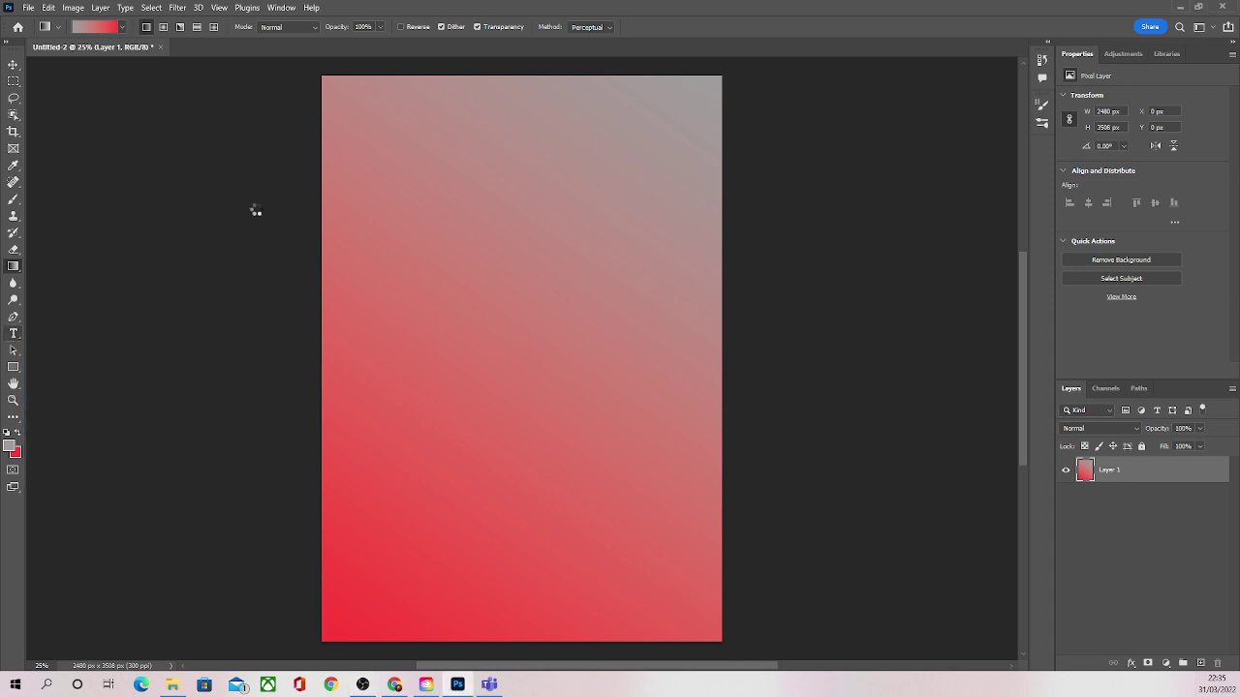
pyautogui.click(368, 116)
pyautogui.click(368, 117)
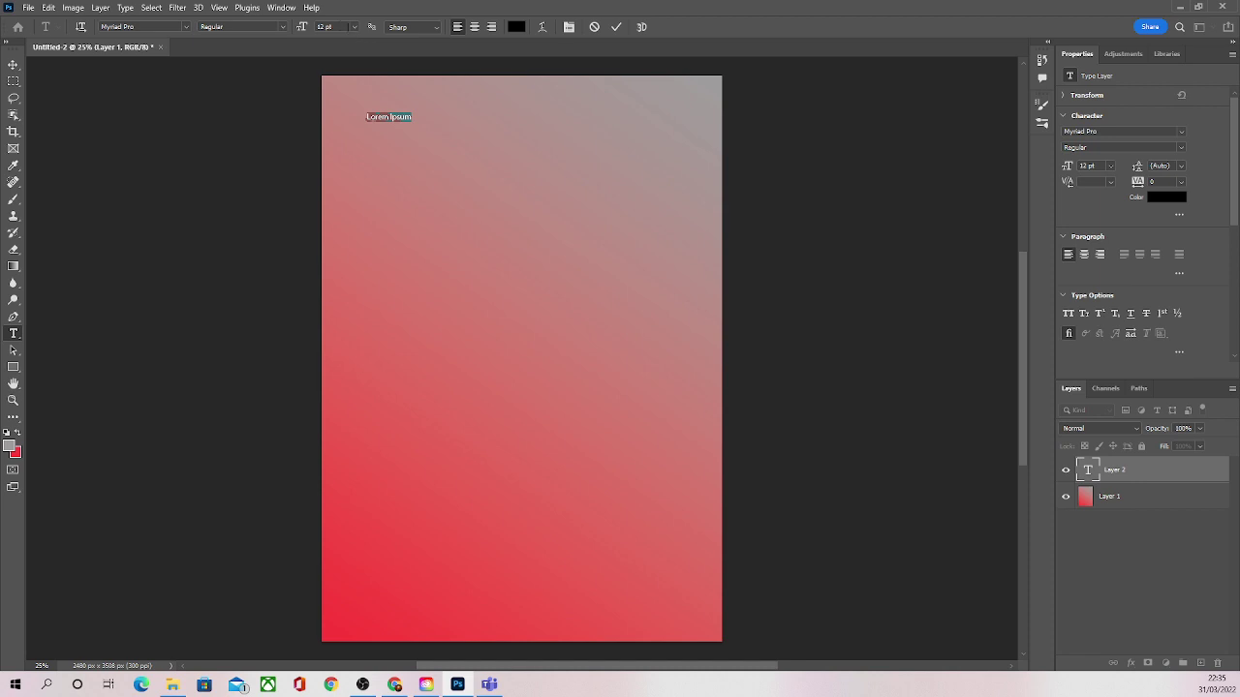
pyautogui.click(320, 28)
pyautogui.click(355, 28)
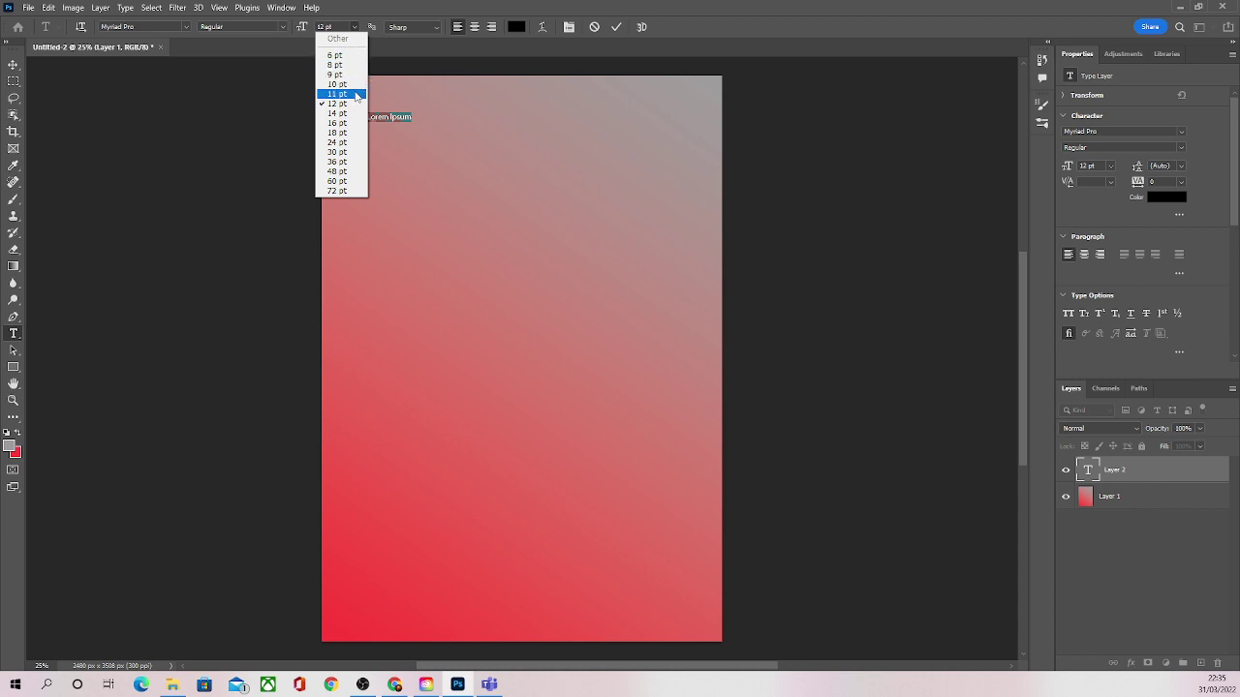
pyautogui.click(356, 172)
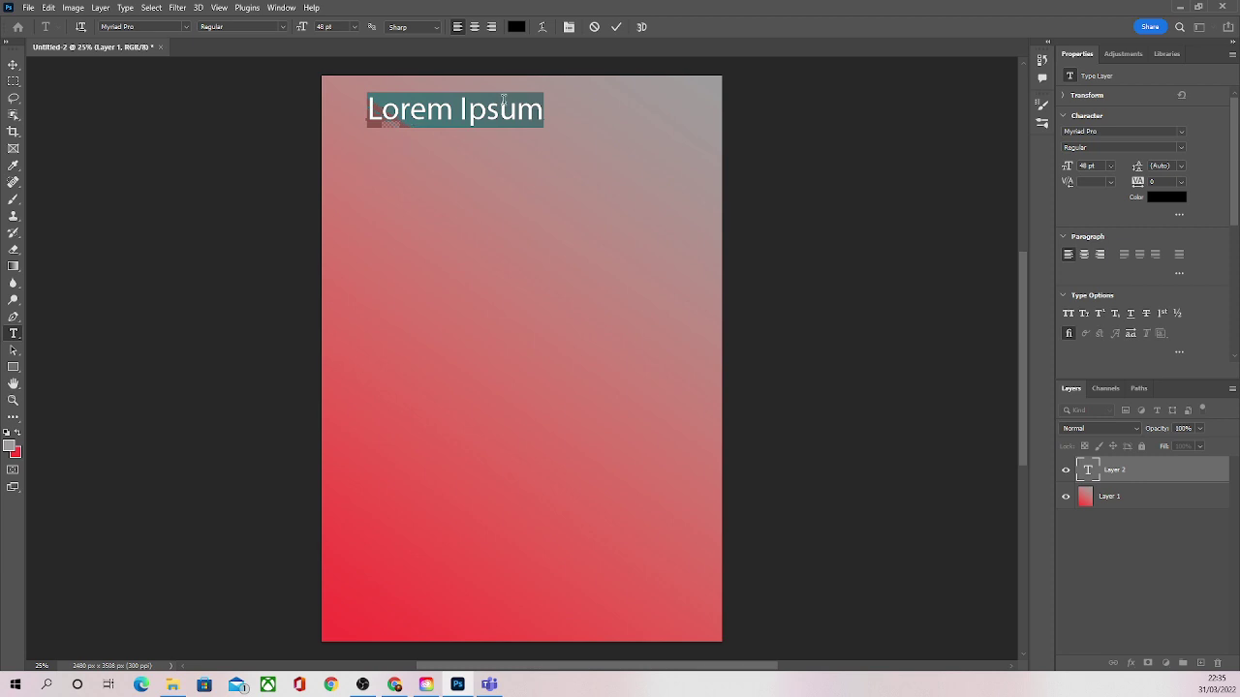
# Step: Replace the Lorem Ipsum placeholder with 'Manchester Ghost walk'
pyautogui.click(540, 111)
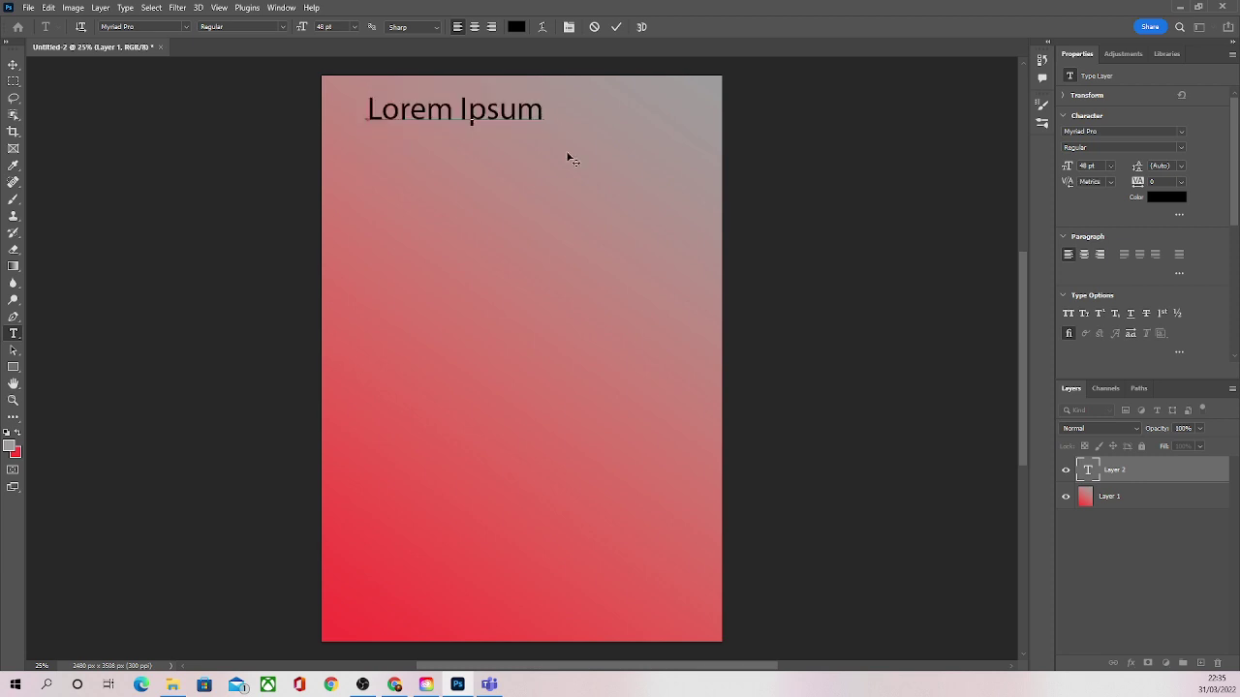
pyautogui.press('BackSpace')
pyautogui.press('BackSpace')
pyautogui.press('BackSpace')
pyautogui.press('BackSpace')
pyautogui.press('BackSpace')
pyautogui.press('BackSpace')
pyautogui.press('BackSpace')
pyautogui.press('BackSpace')
pyautogui.press('BackSpace')
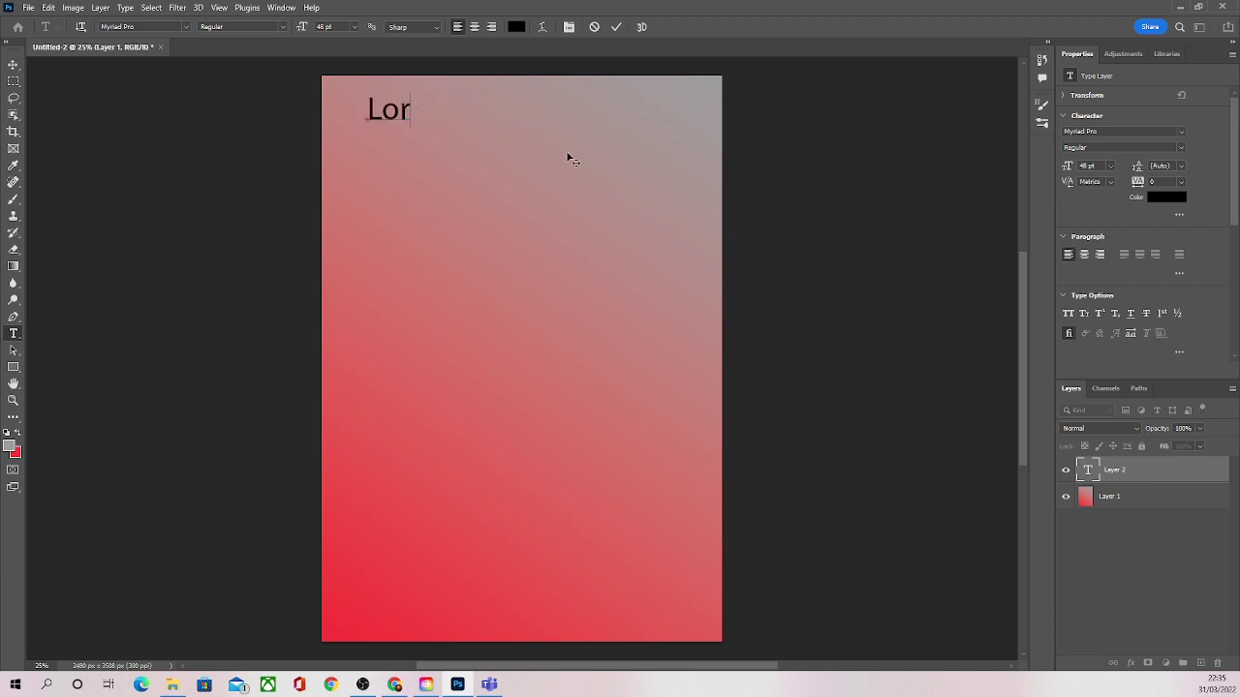
pyautogui.press('BackSpace')
pyautogui.press('BackSpace')
pyautogui.write('Manc')
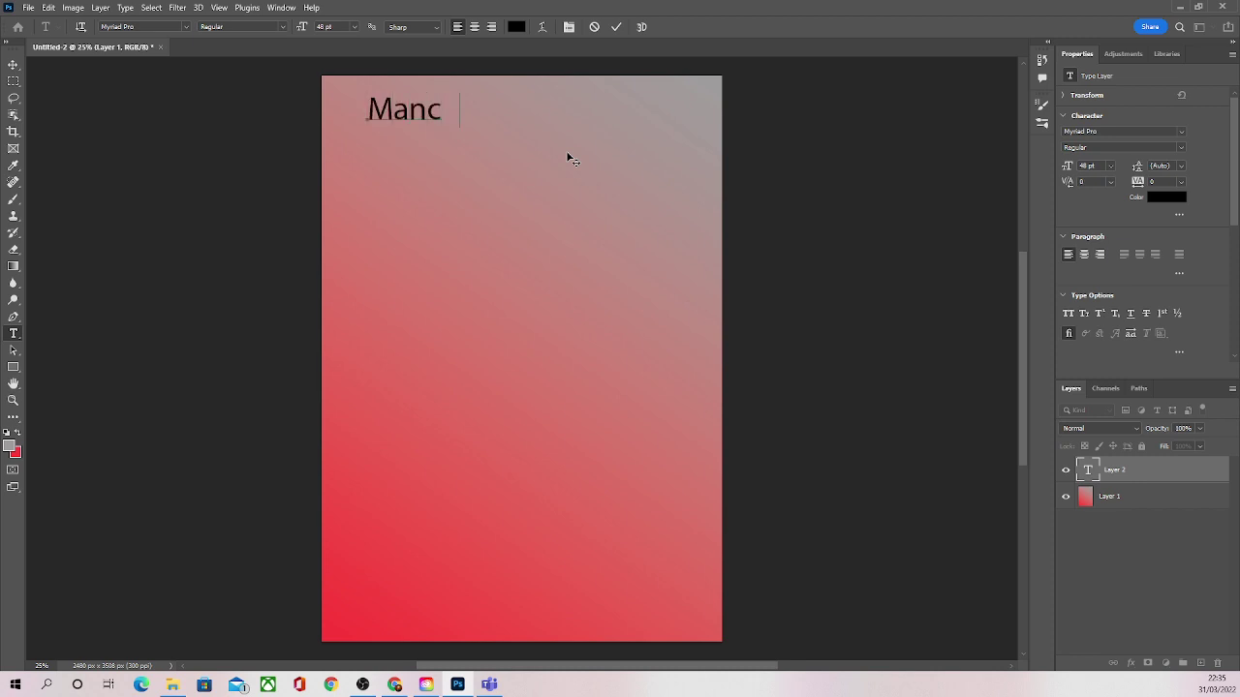
pyautogui.write('hester ')
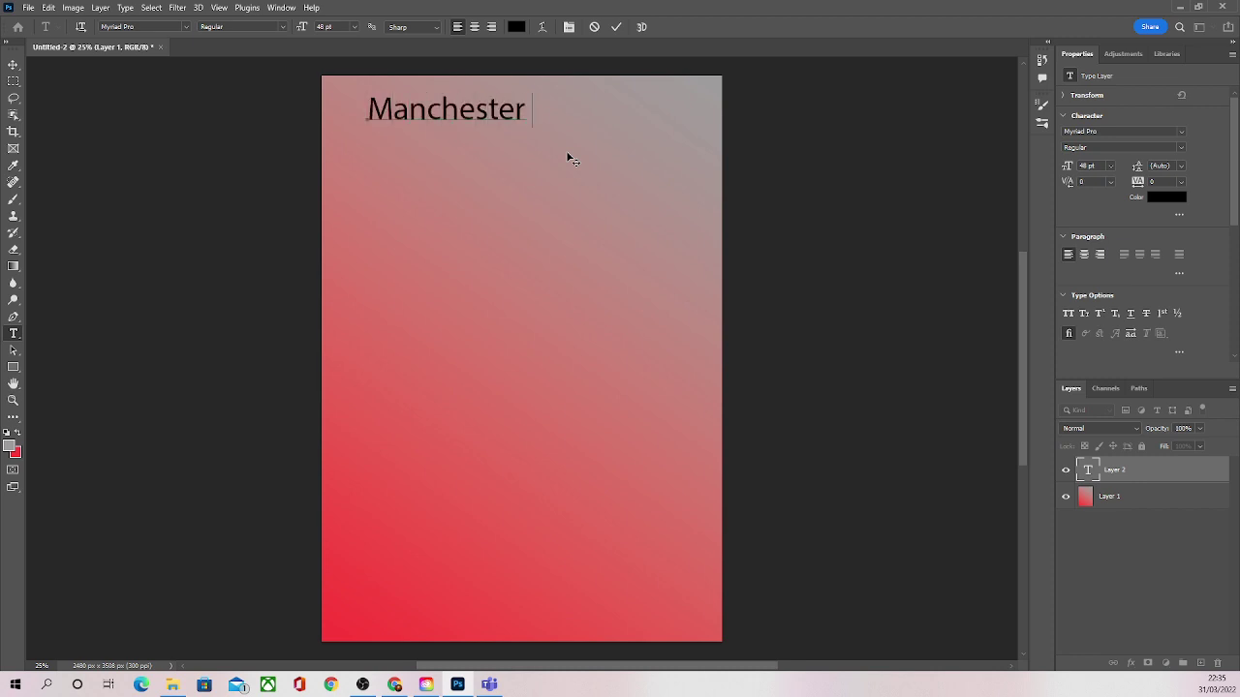
pyautogui.write('Ghost walk')
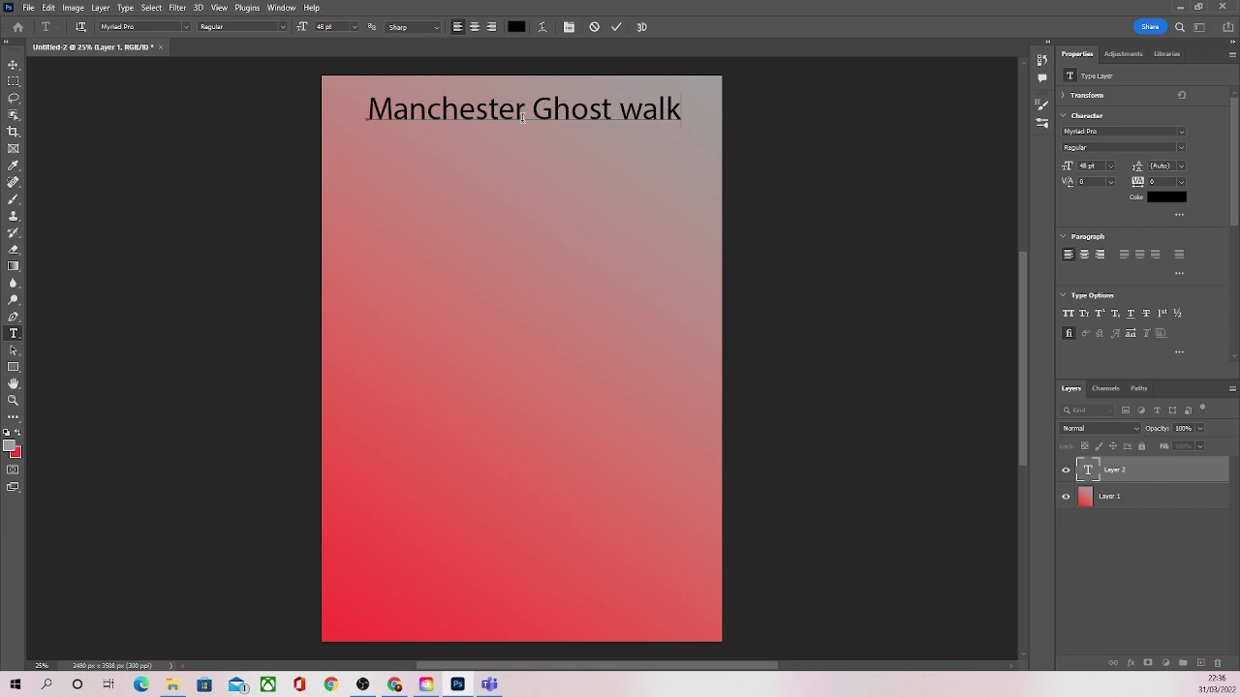
# Step: Colour the 'Manchester Ghost walk' heading white (#ffffff) and nudge it slightly lower
pyautogui.moveTo(682, 109); pyautogui.dragTo(363, 114)
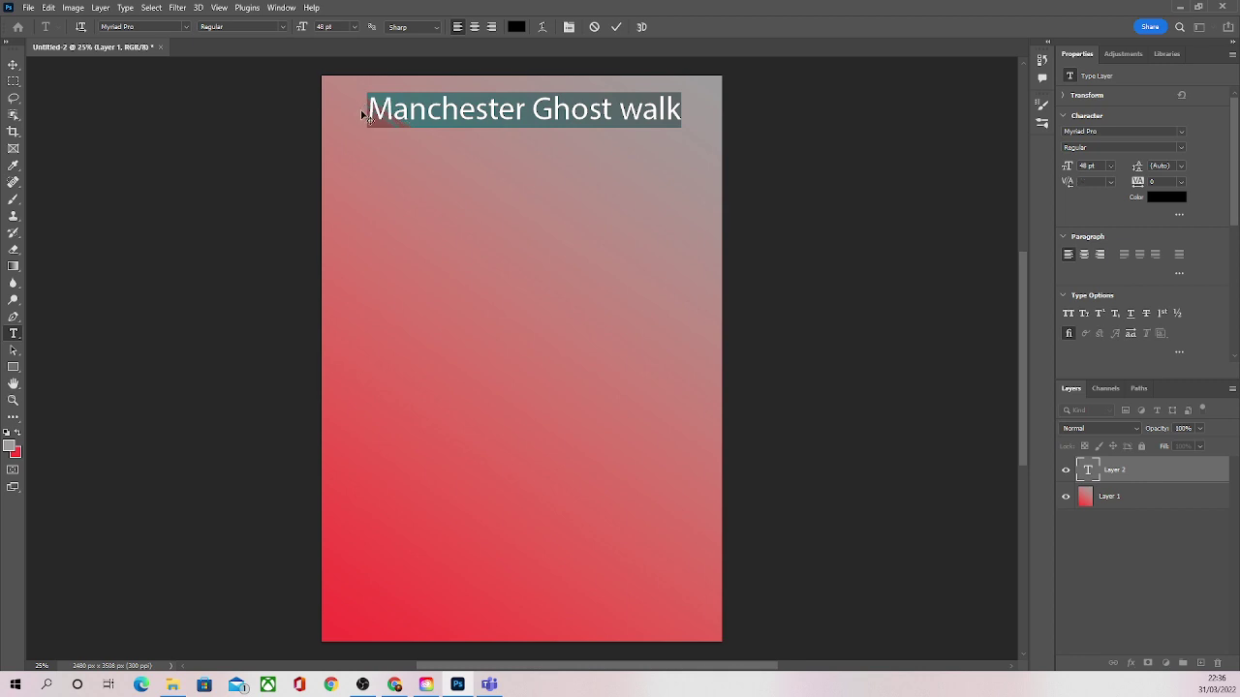
pyautogui.click(514, 28)
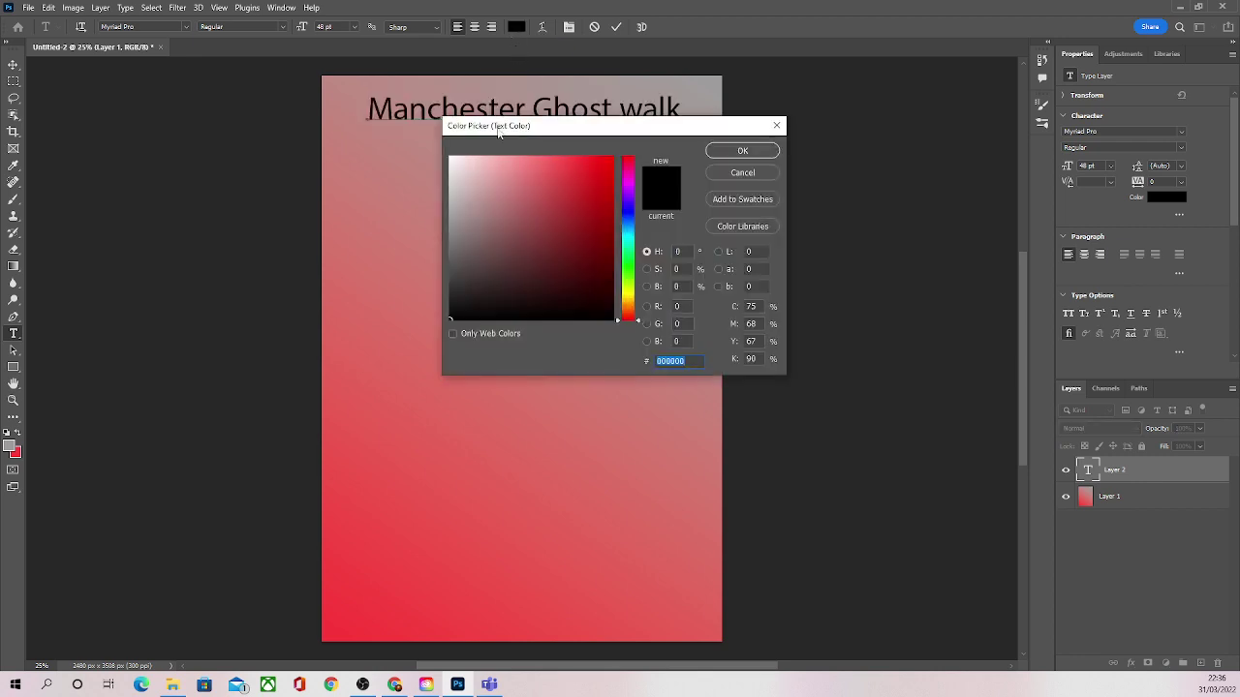
pyautogui.click(448, 153)
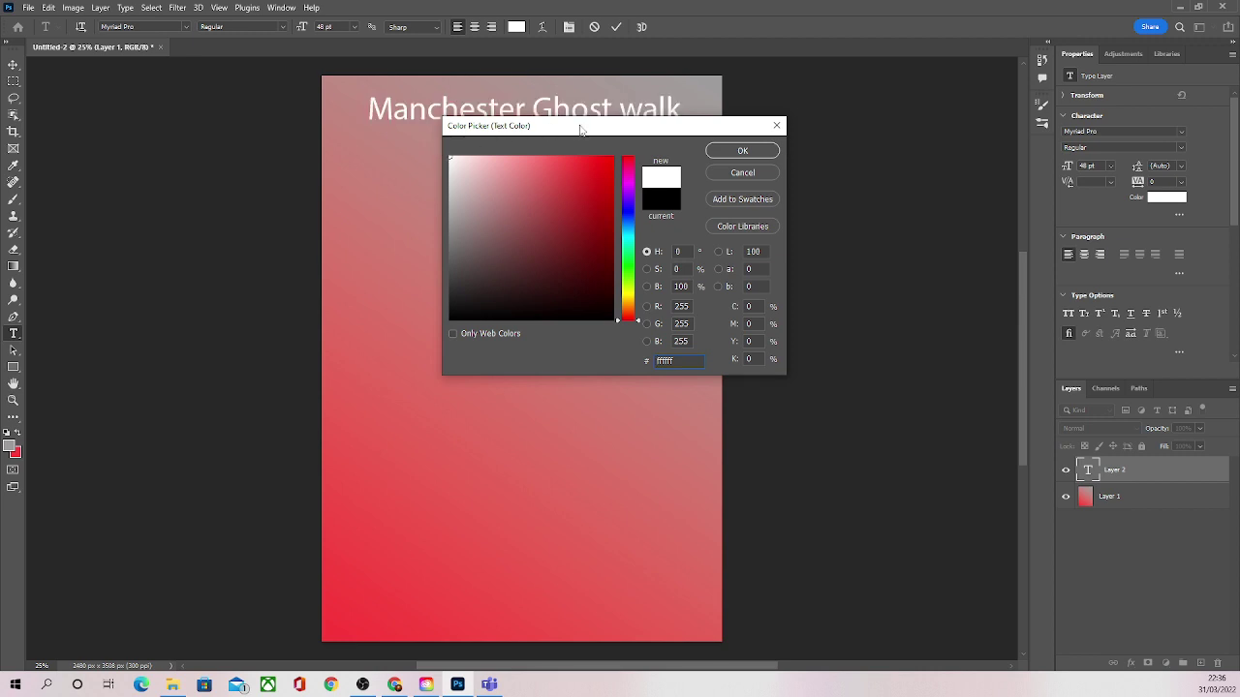
pyautogui.click(740, 152)
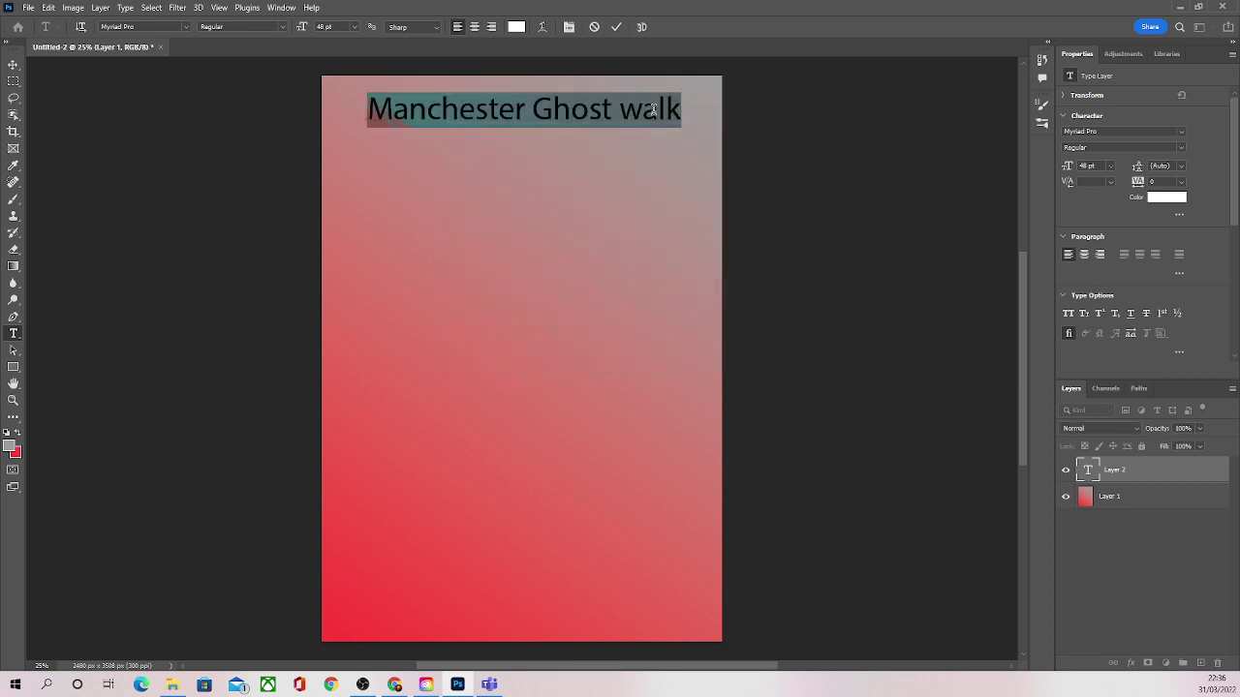
pyautogui.click(12, 64)
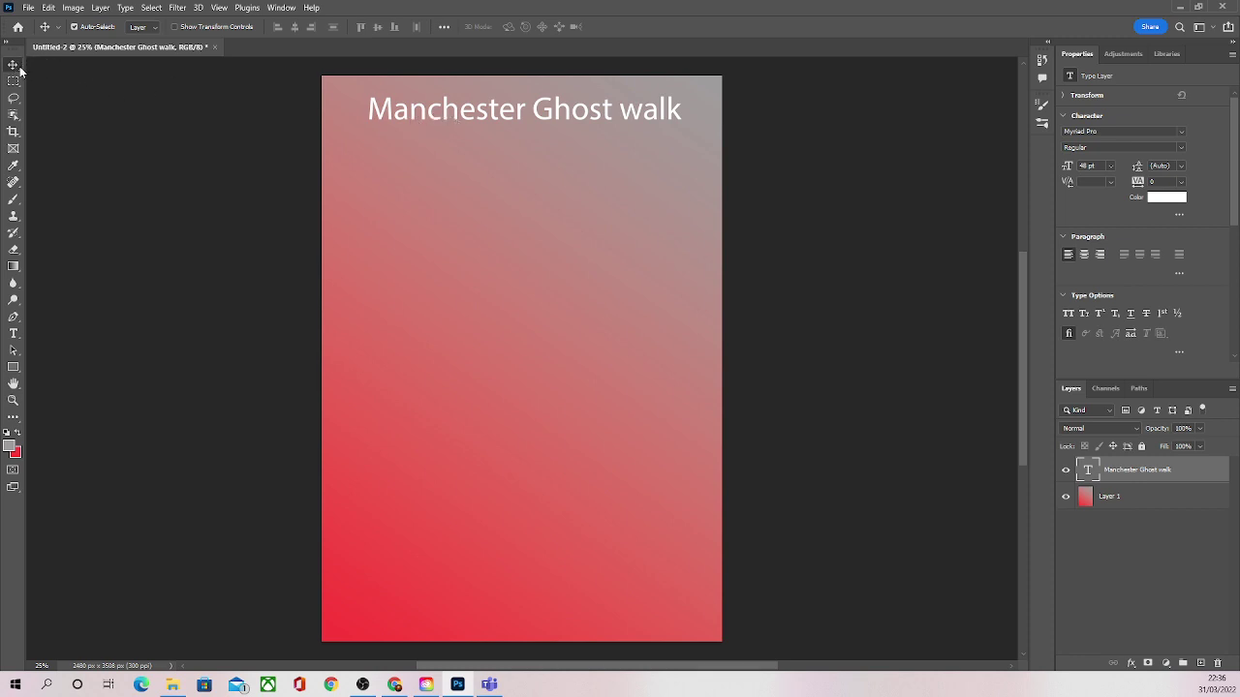
pyautogui.moveTo(520, 114); pyautogui.dragTo(519, 135)
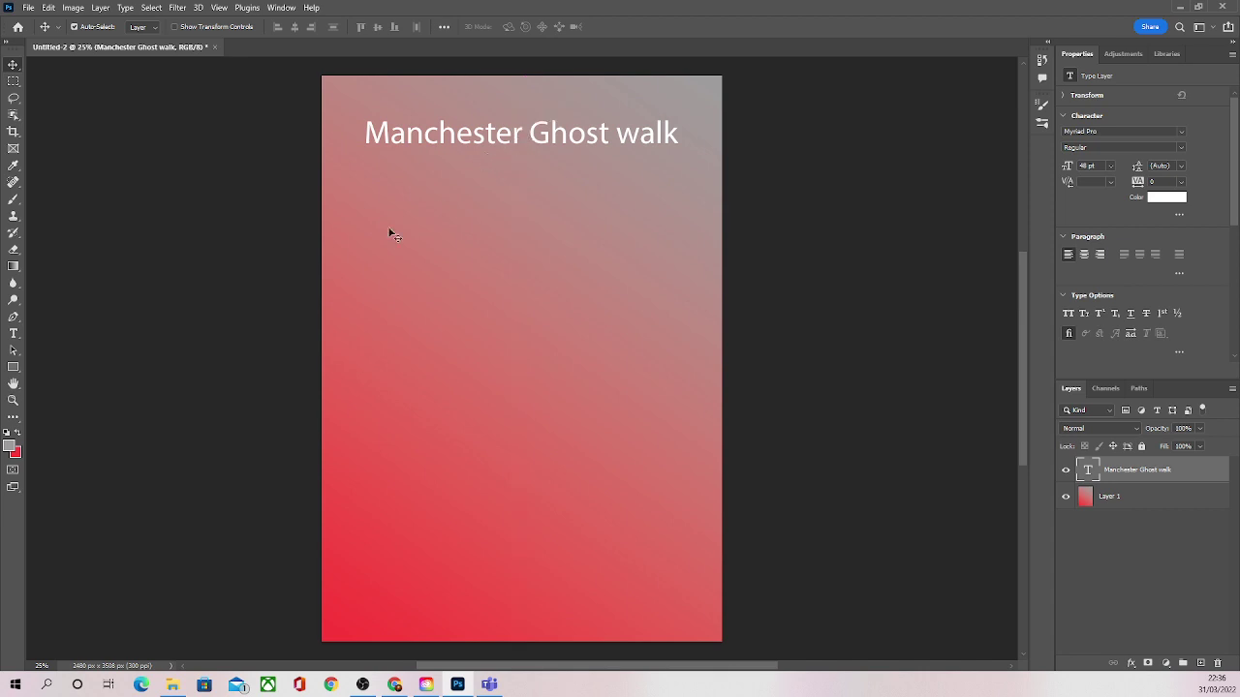
# Step: Add a new placeholder text layer below the heading and move it fully onto the poster
pyautogui.click(12, 336)
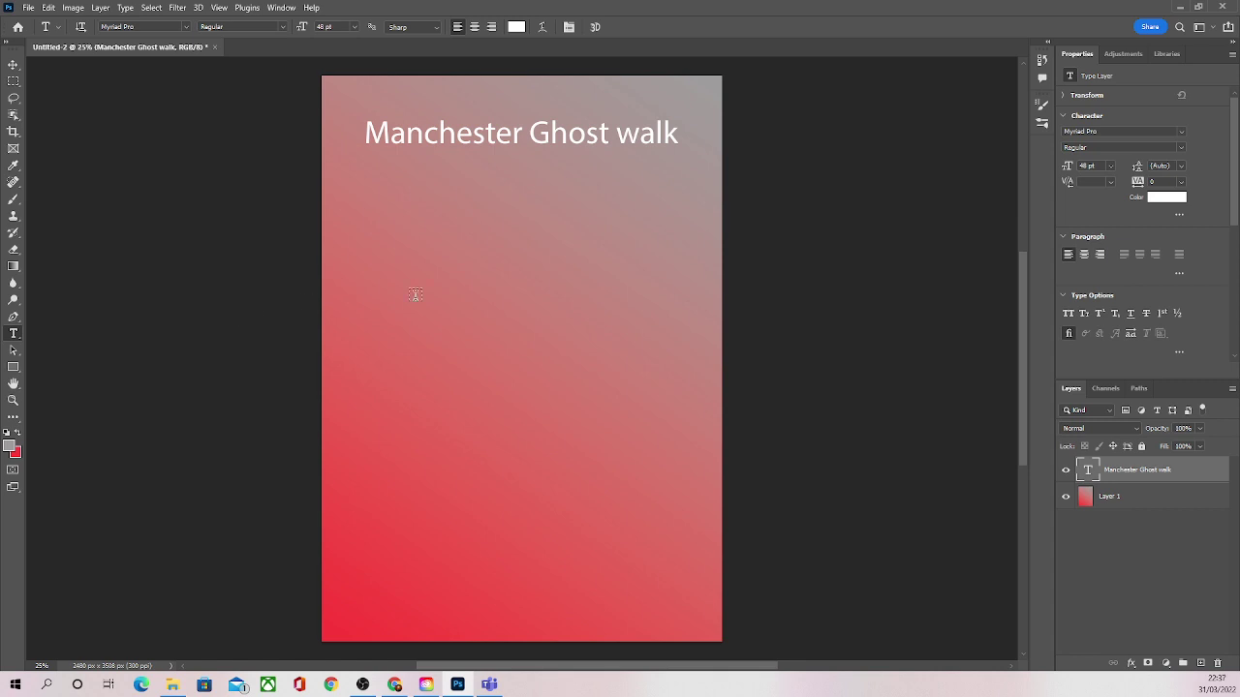
pyautogui.click(591, 245)
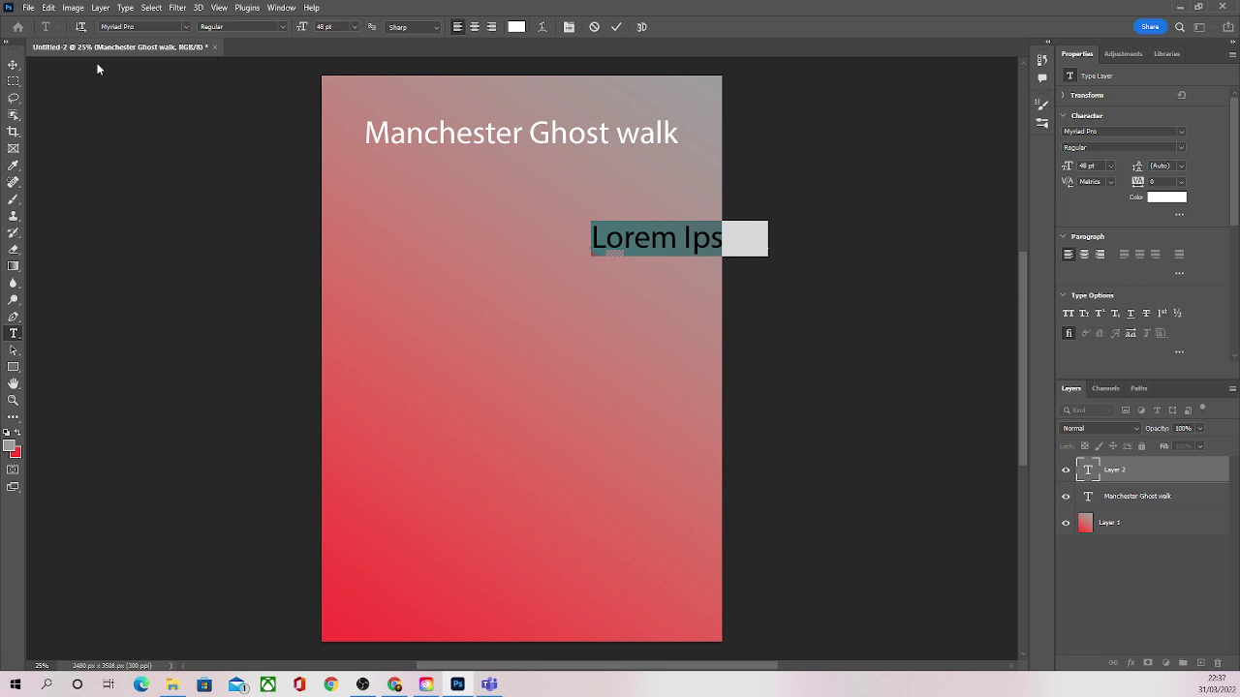
pyautogui.click(13, 64)
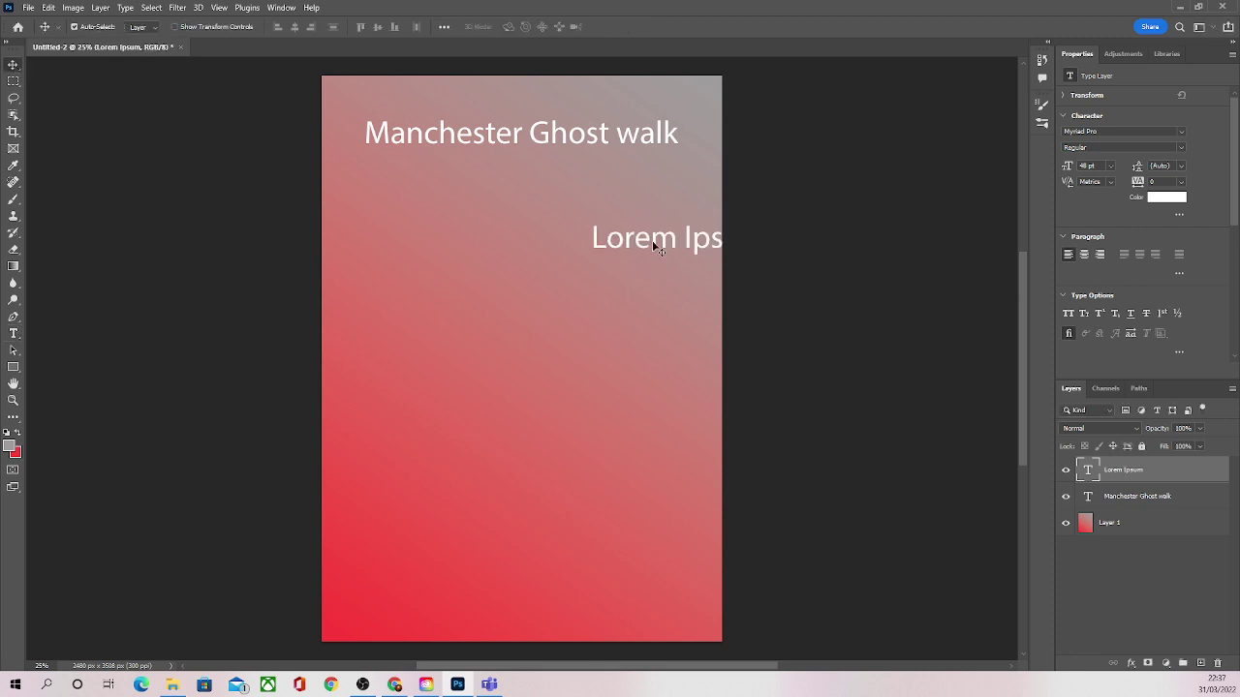
pyautogui.moveTo(653, 245); pyautogui.dragTo(583, 245)
# Step: Replace the Lorem Ipsum placeholder with the tagline 'It is to die for'
pyautogui.click(12, 334)
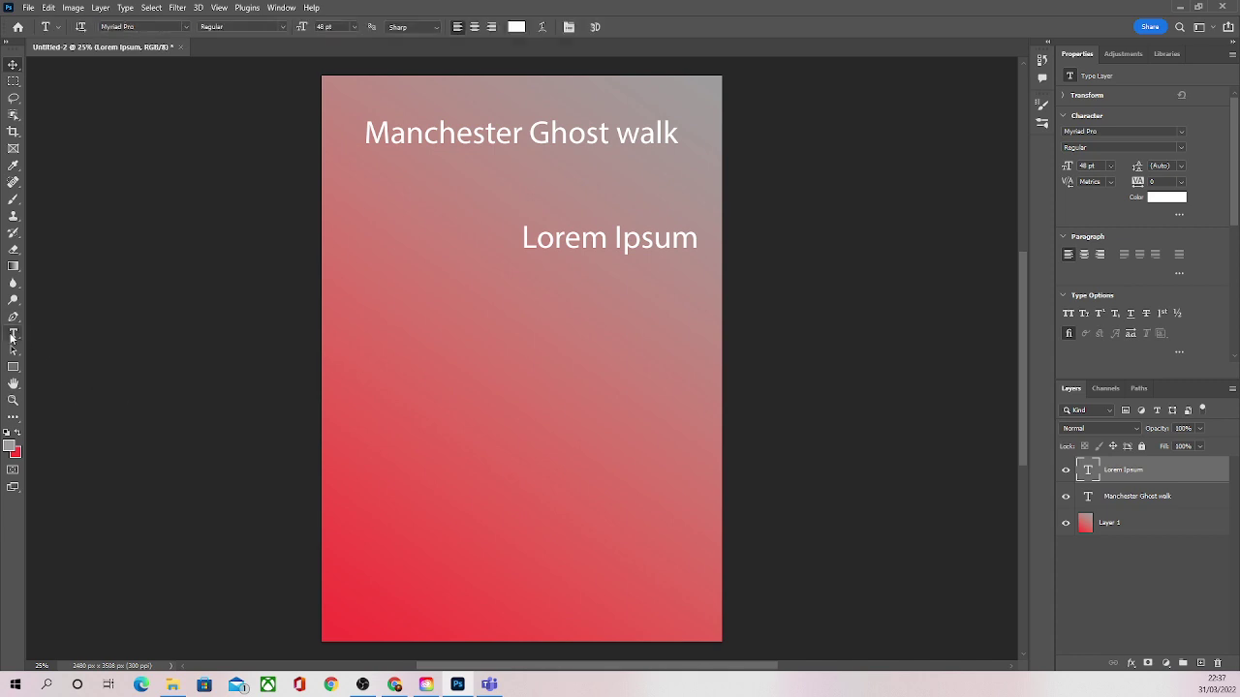
pyautogui.click(694, 243)
pyautogui.press('BackSpace')
pyautogui.press('BackSpace')
pyautogui.press('BackSpace')
pyautogui.press('BackSpace')
pyautogui.press('BackSpace')
pyautogui.press('BackSpace')
pyautogui.press('BackSpace')
pyautogui.press('BackSpace')
pyautogui.press('BackSpace')
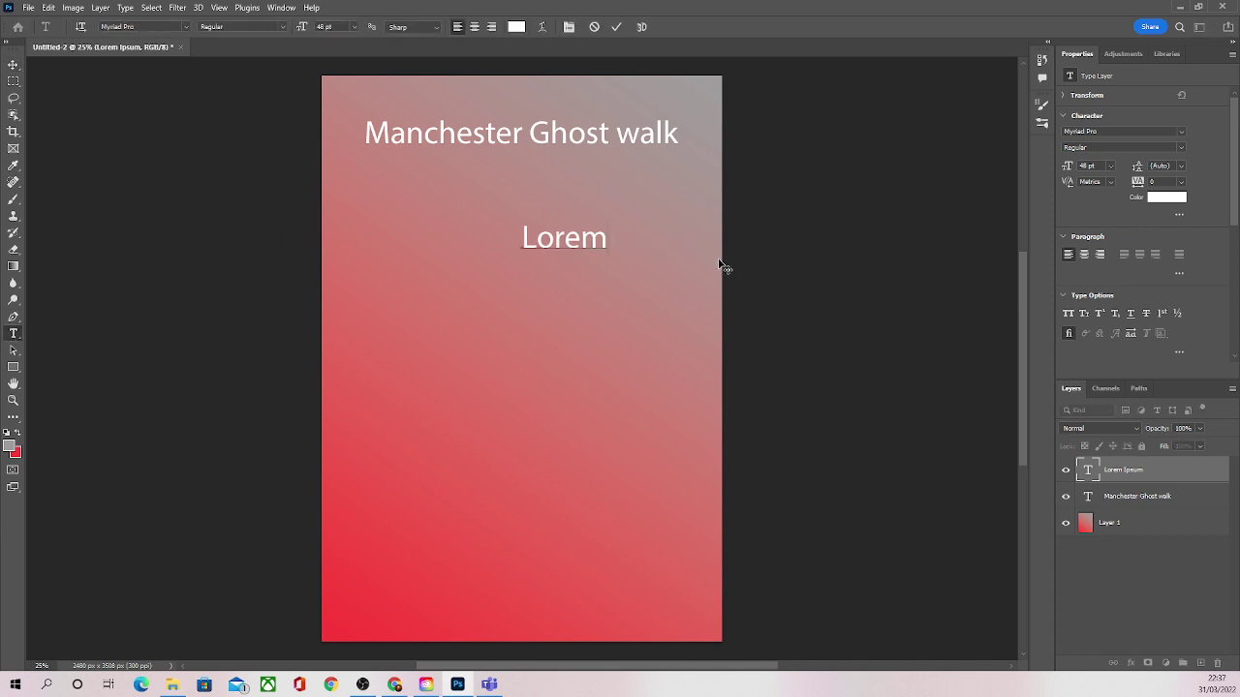
pyautogui.press('BackSpace')
pyautogui.press('BackSpace')
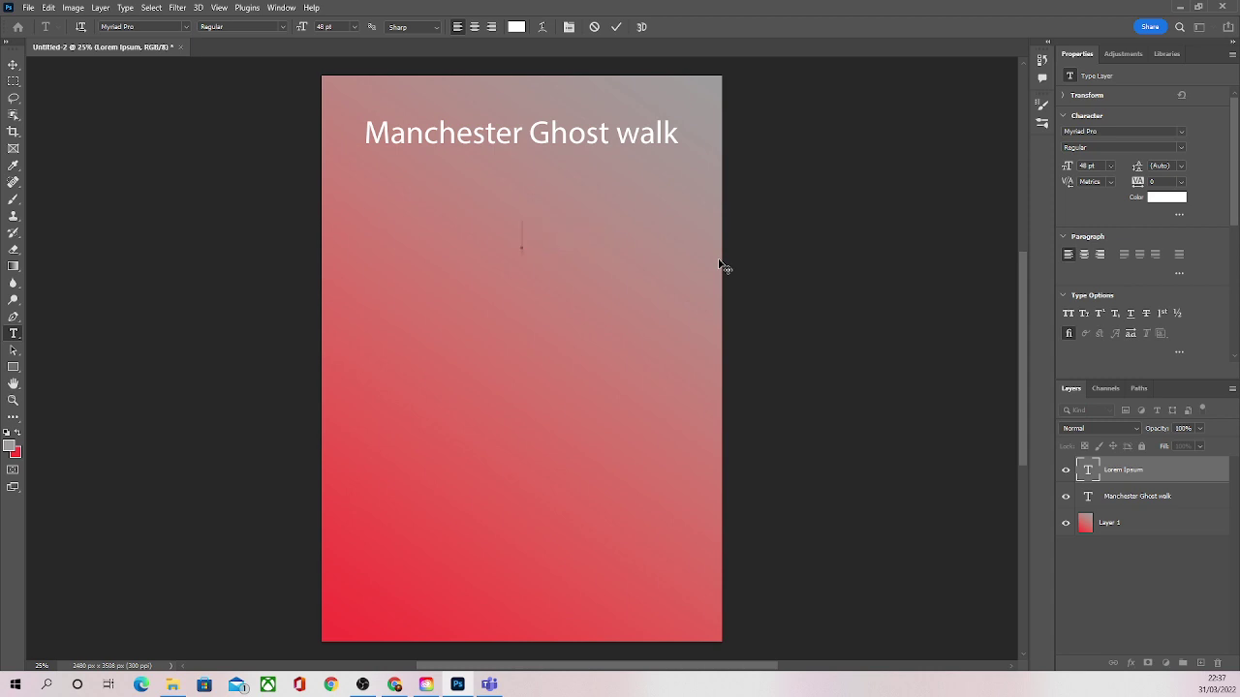
pyautogui.write('It is to')
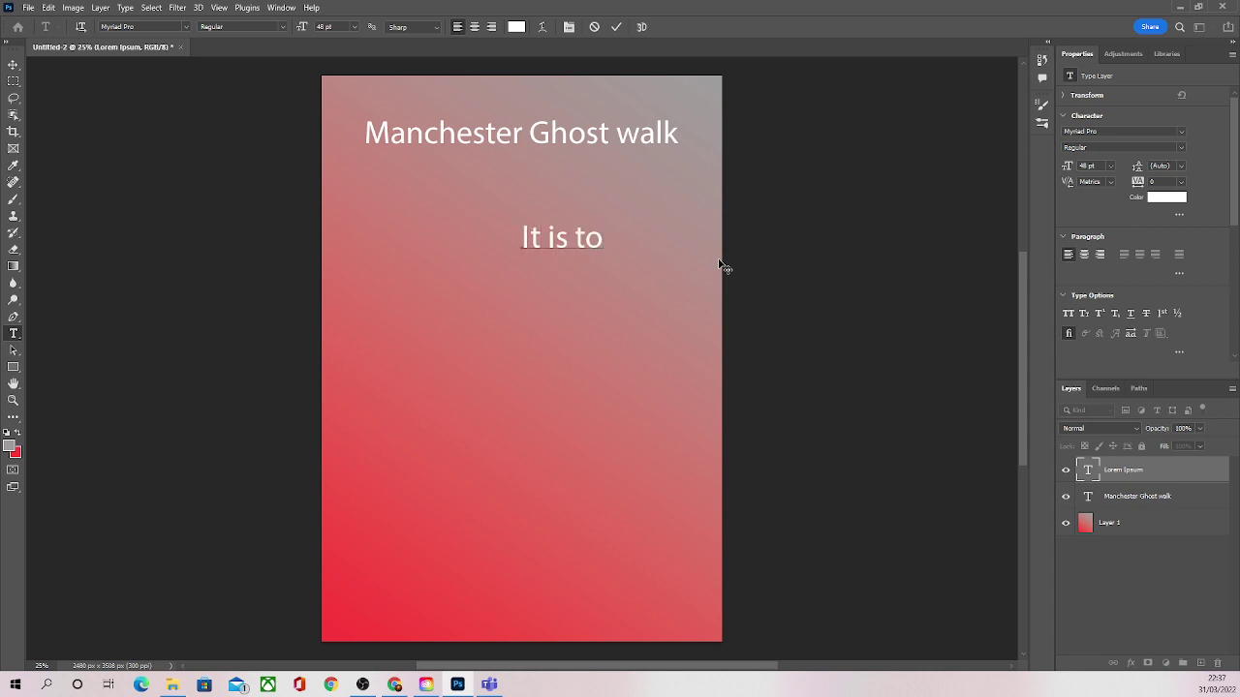
pyautogui.write(' die for')
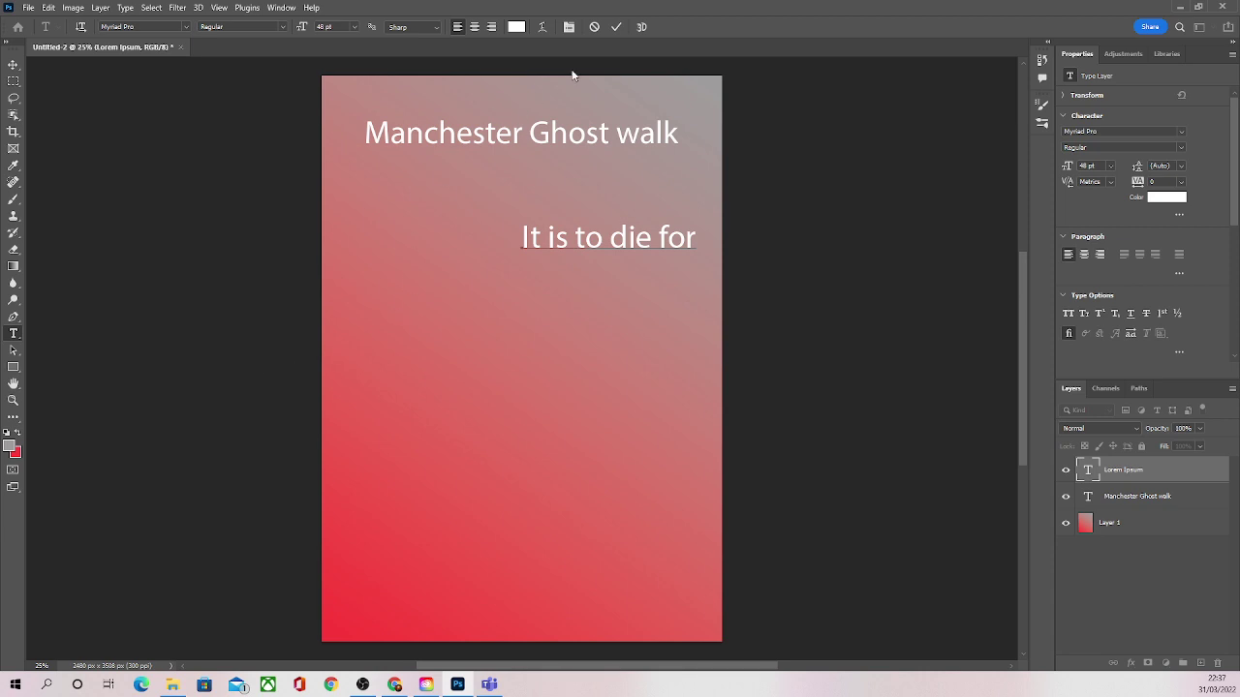
# Step: Commit the tagline and start a new text block reading 'Come and see some of manches'
pyautogui.click(614, 29)
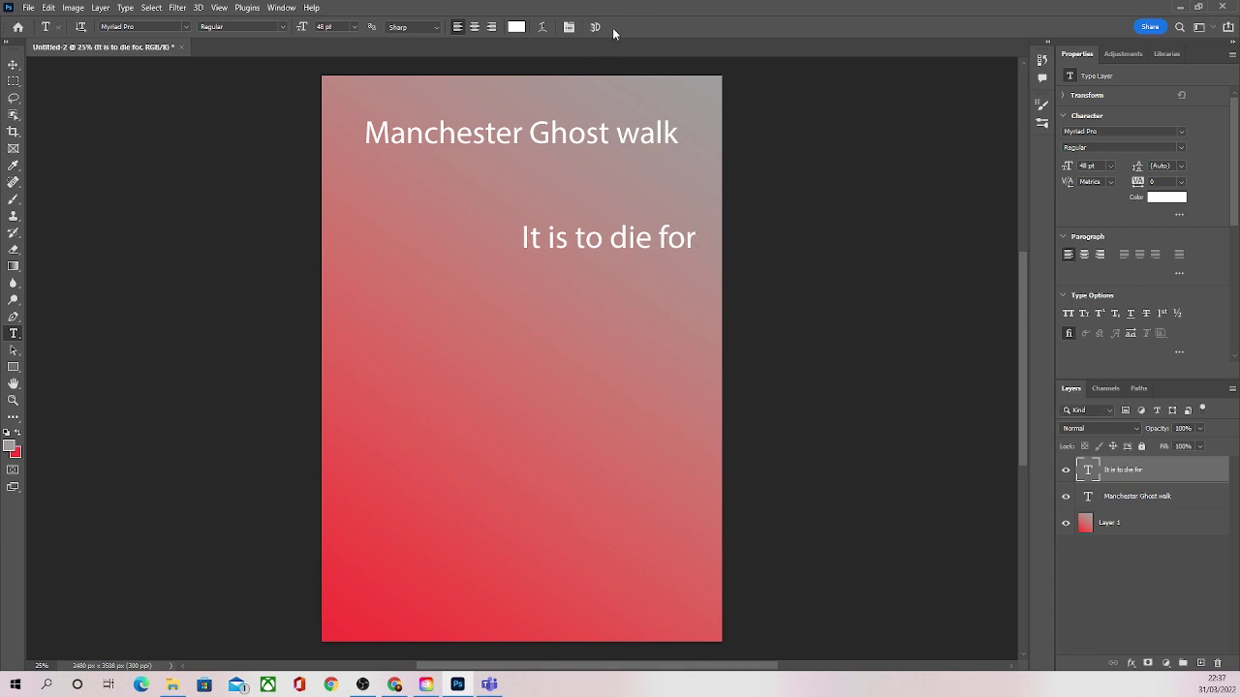
pyautogui.click(341, 367)
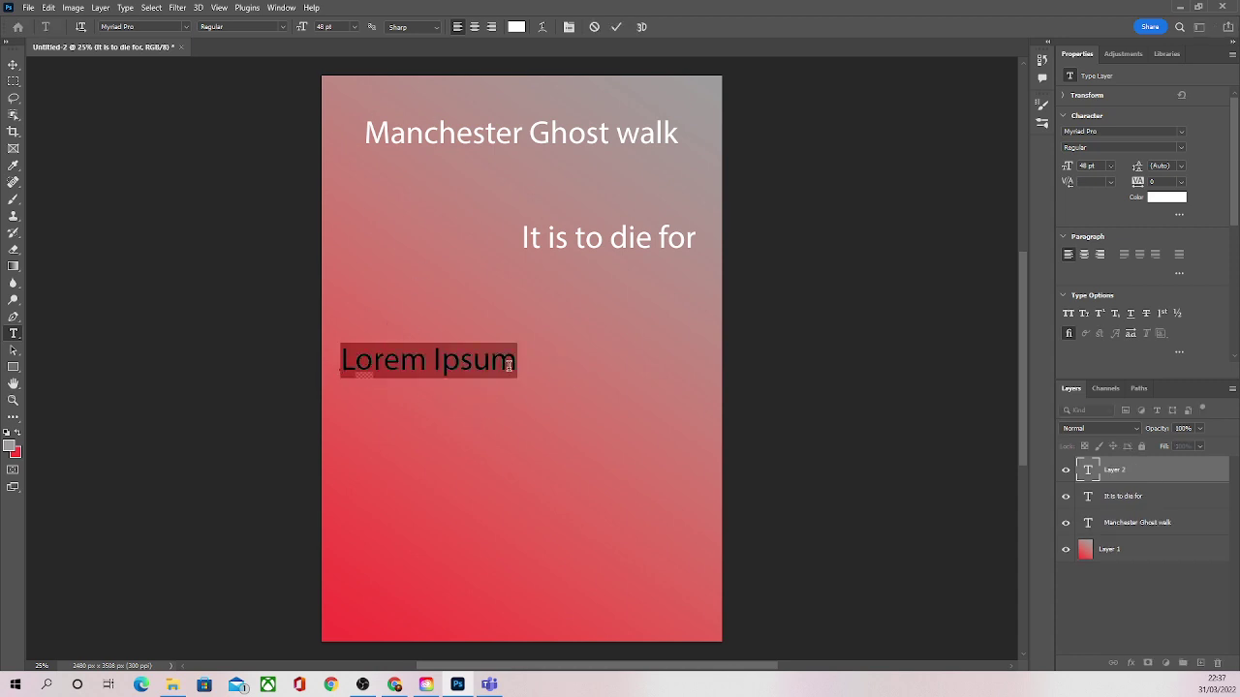
pyautogui.moveTo(514, 365); pyautogui.dragTo(343, 367)
pyautogui.write('C')
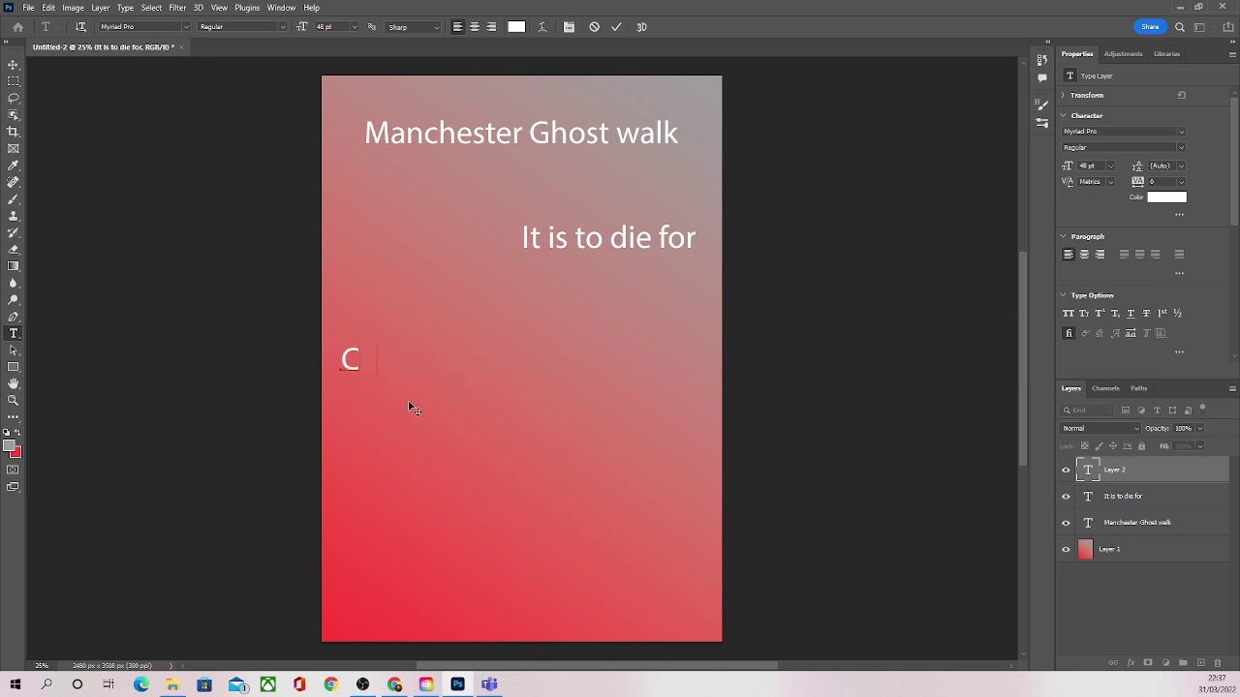
pyautogui.write('ome and see')
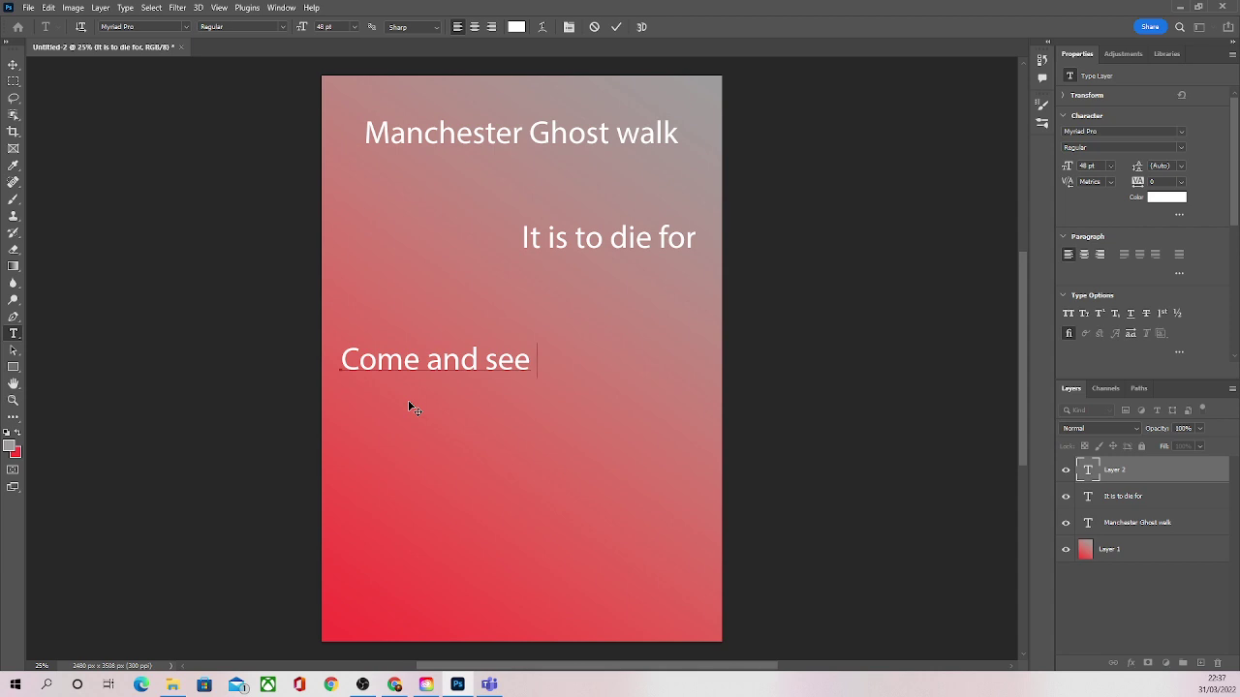
pyautogui.write(' some of manc')
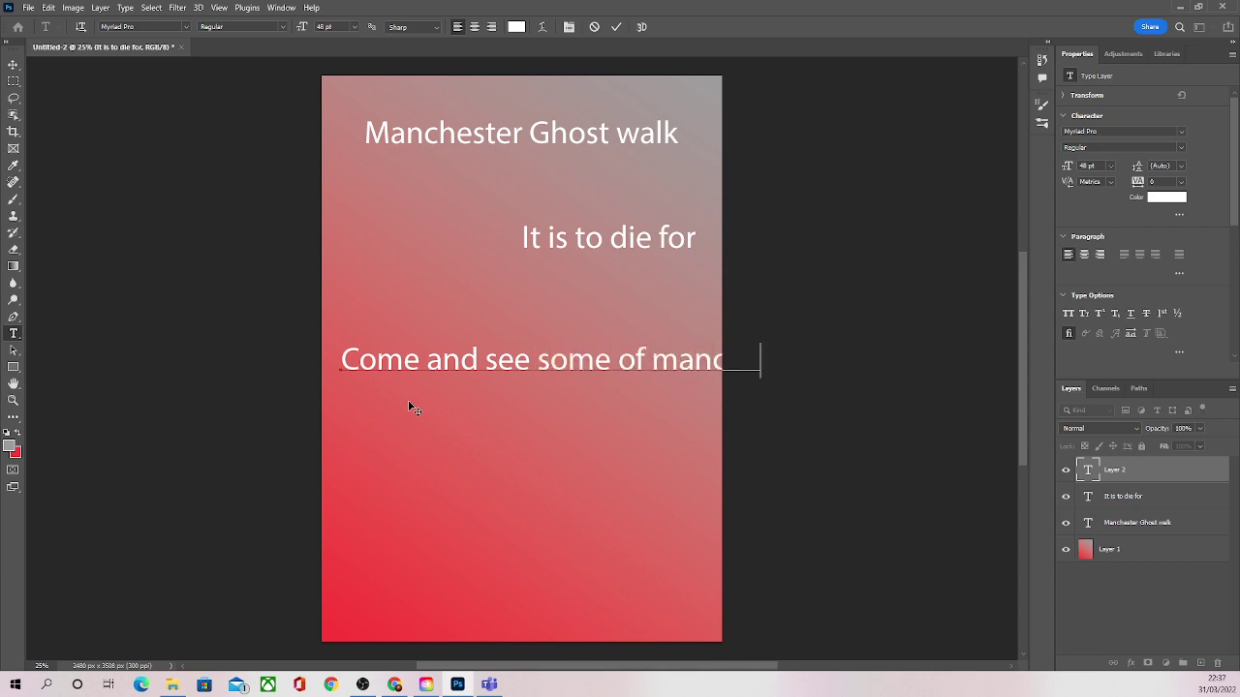
pyautogui.write('hes')
# Step: Set the description text size to 24 pt
pyautogui.moveTo(342, 359); pyautogui.dragTo(900, 373)
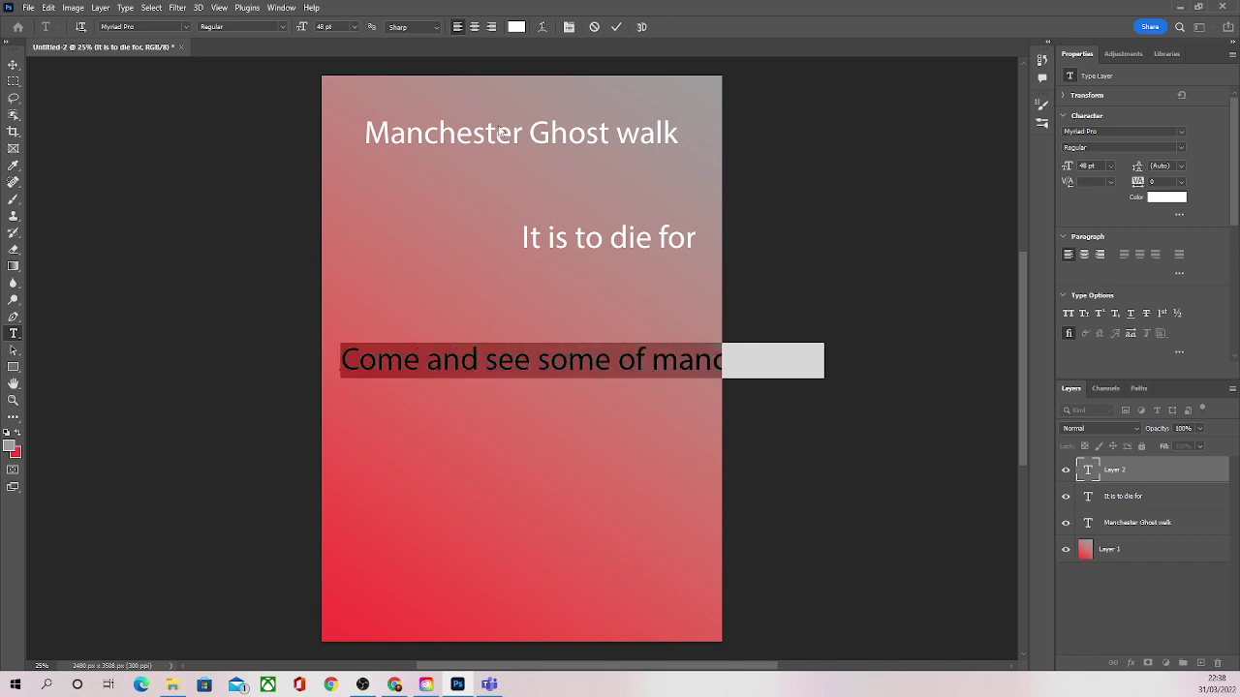
pyautogui.click(354, 27)
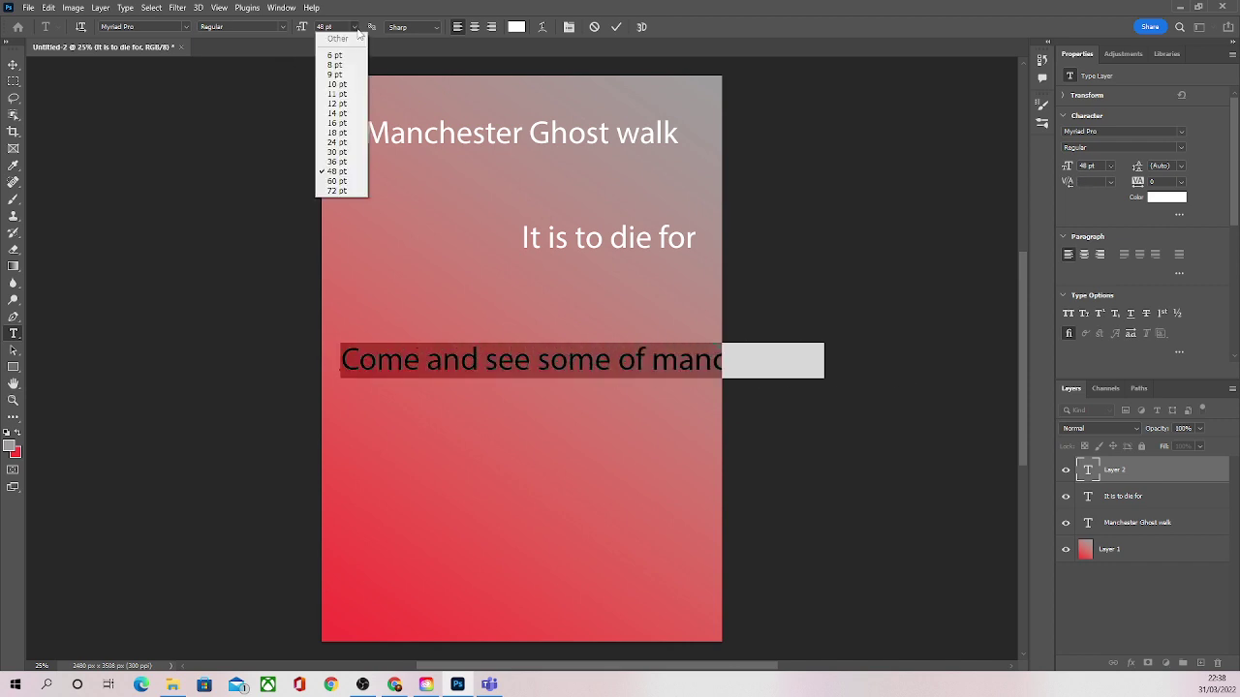
pyautogui.click(337, 143)
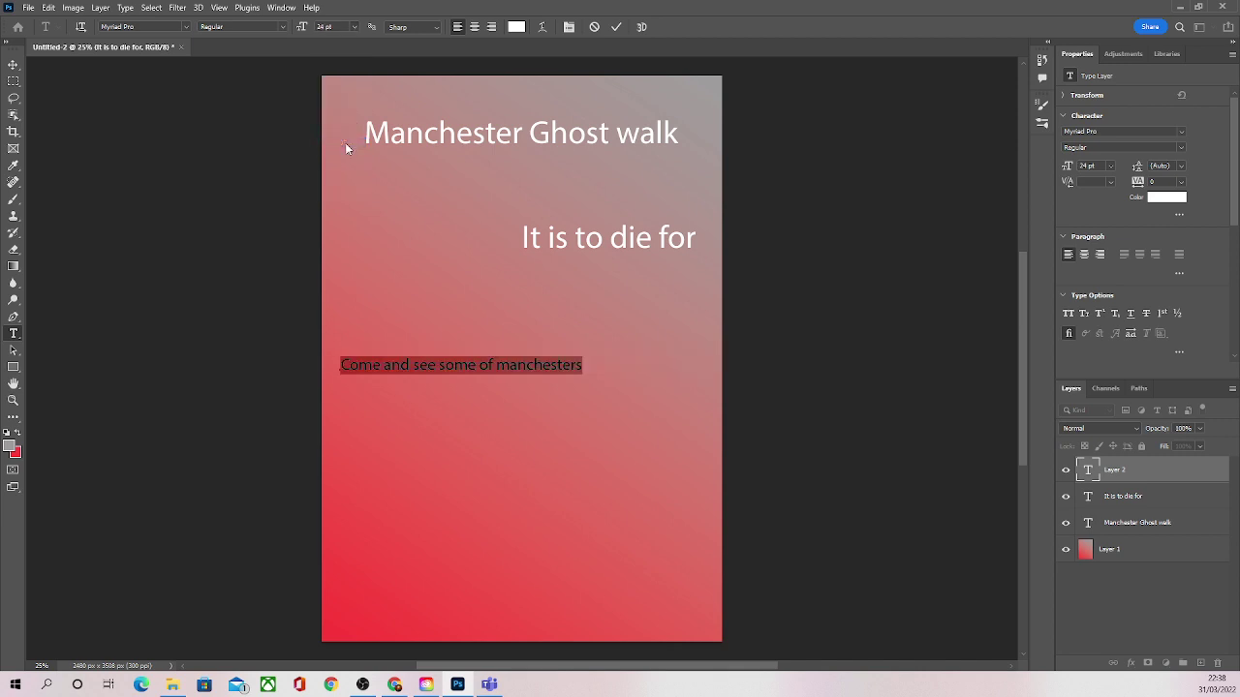
# Step: Finish the description as 'Come and see some of manchester's scariest places'
pyautogui.click(497, 366)
pyautogui.press('End')
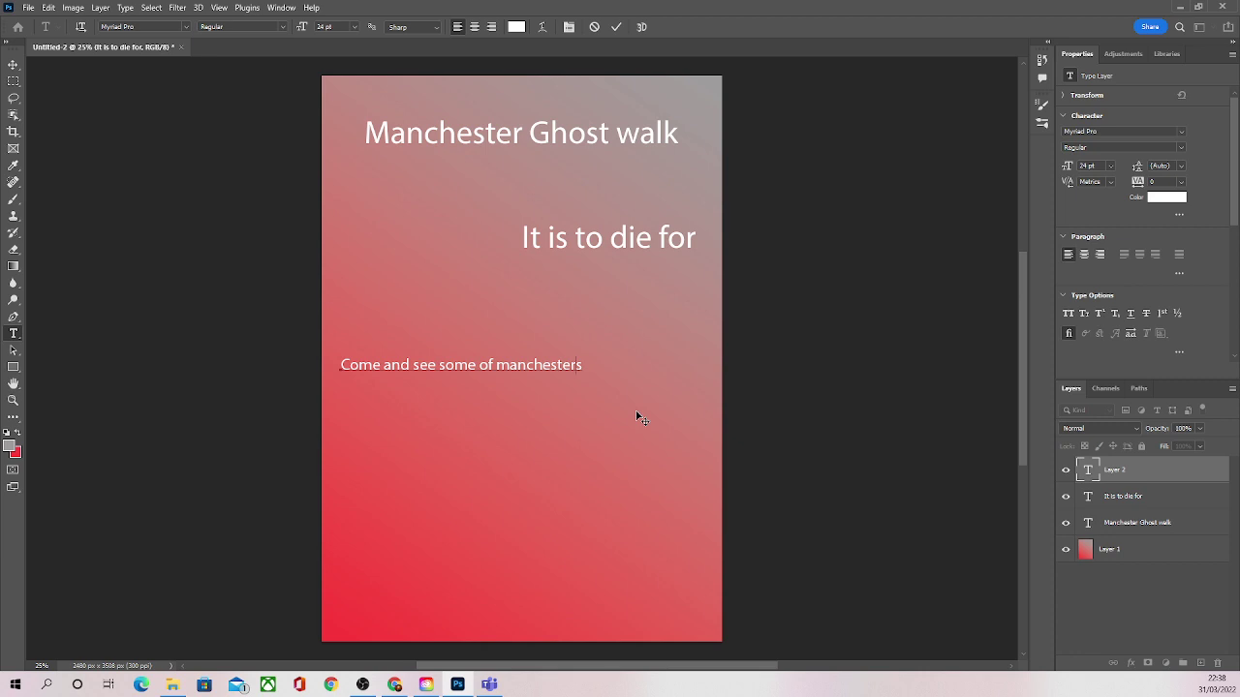
pyautogui.press('Left')
pyautogui.write("'")
pyautogui.write('scariest places')
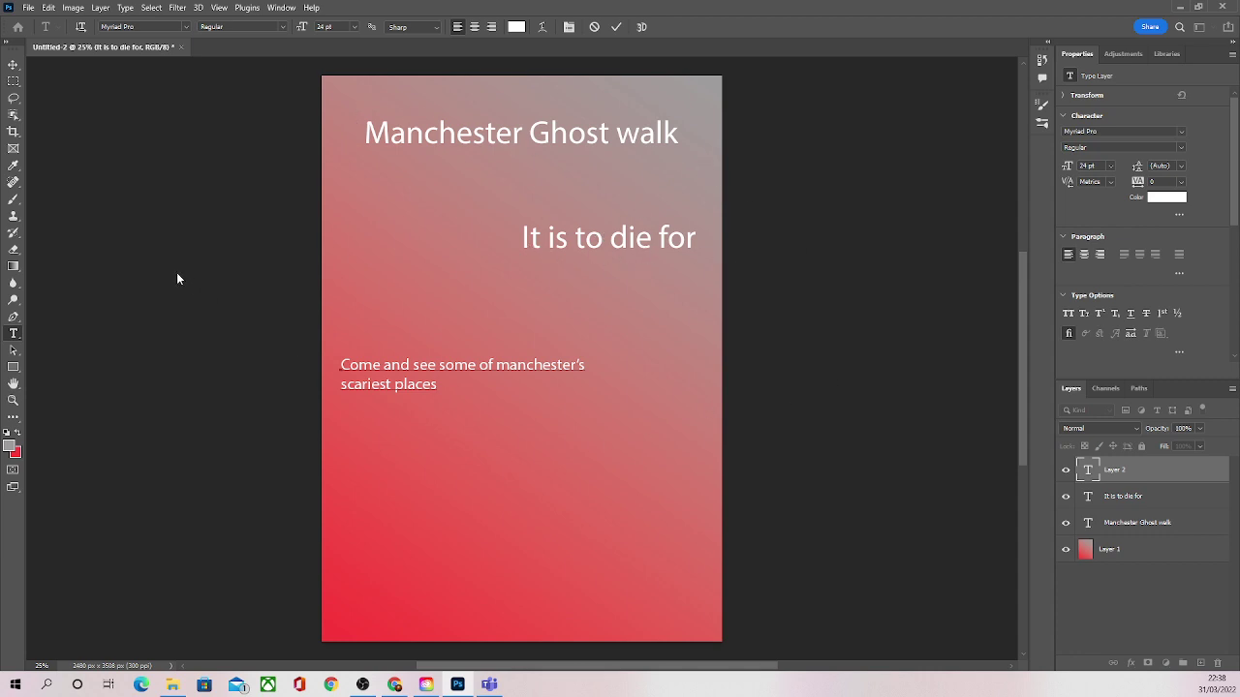
# Step: Add 'Tickets from £6.99' near the poster bottom and move it toward the lower right
pyautogui.click(347, 611)
pyautogui.click(357, 580)
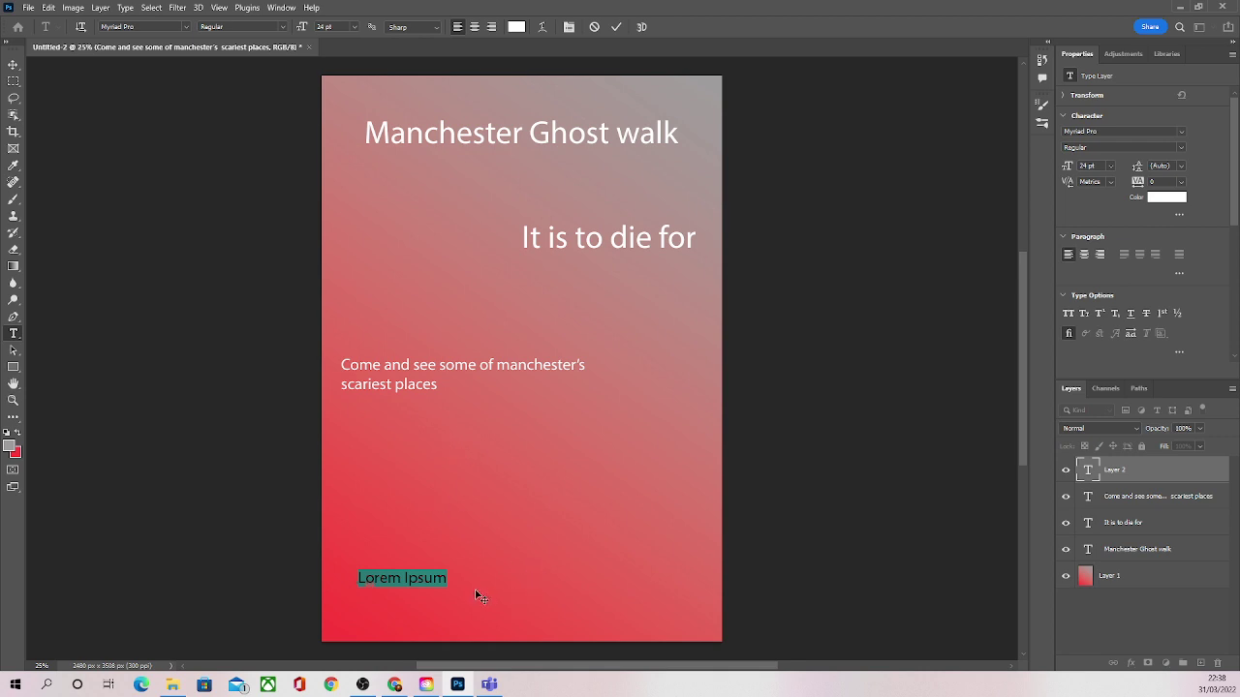
pyautogui.moveTo(447, 579); pyautogui.dragTo(358, 579)
pyautogui.press('BackSpace')
pyautogui.write('Tickets from £6.99')
pyautogui.click(14, 65)
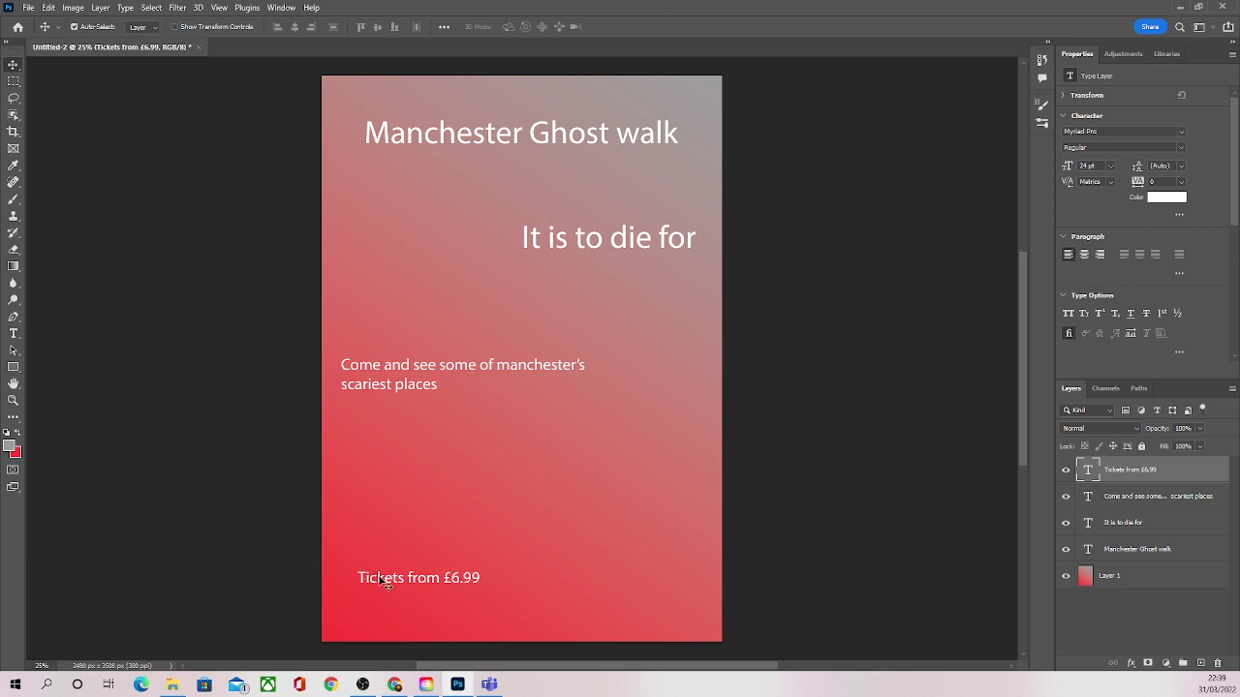
pyautogui.moveTo(382, 583); pyautogui.dragTo(576, 562)
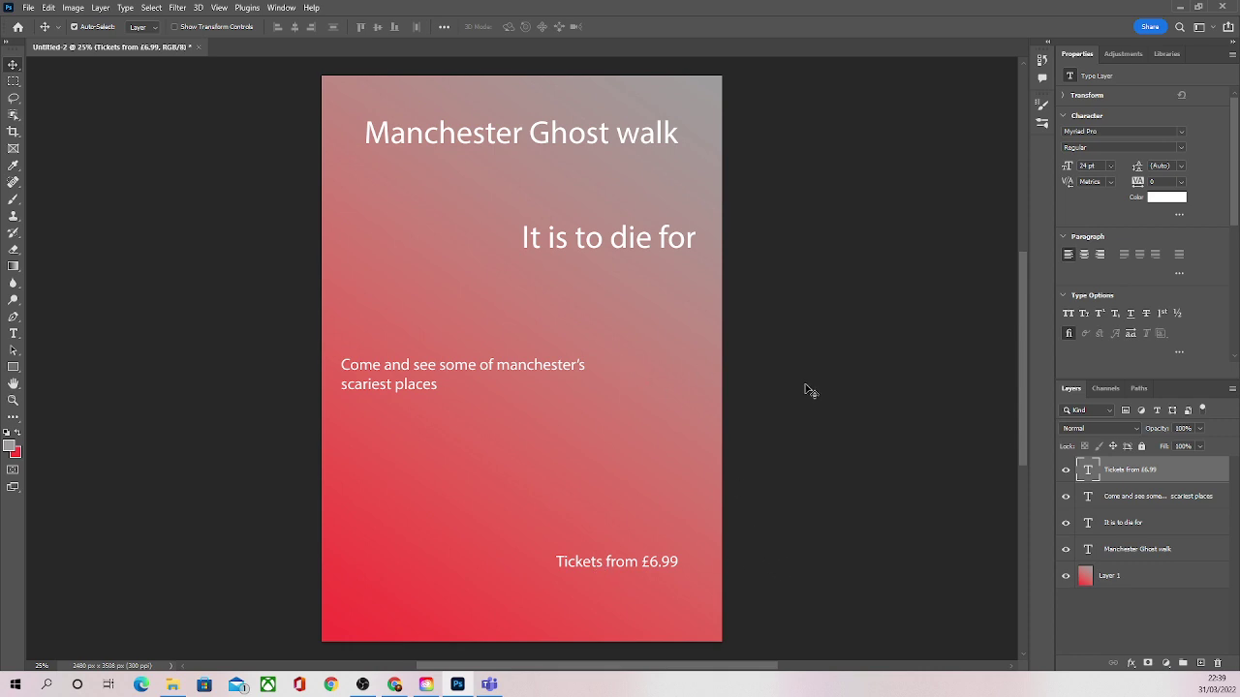